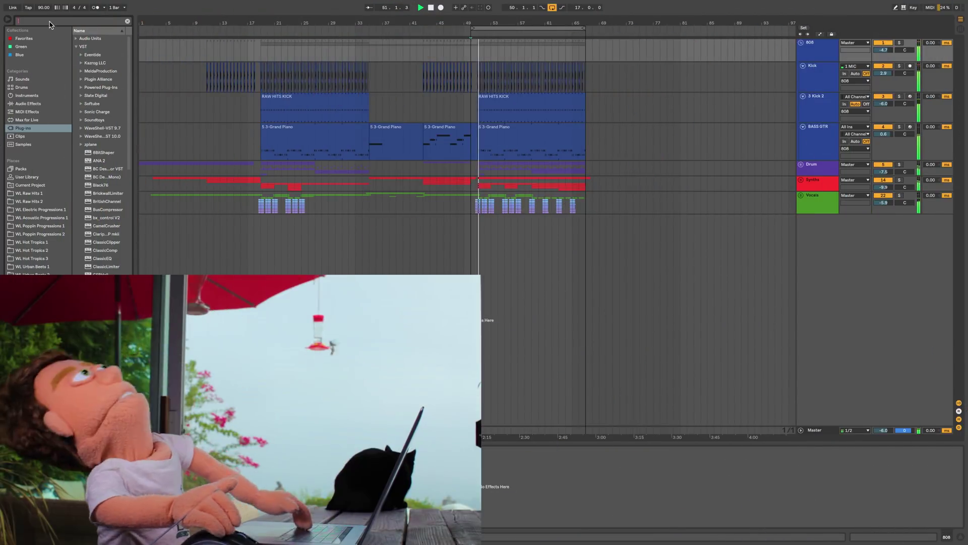
- Search the browser for 'jst' and load JSTClip onto the 808 track
{"action": "left_click", "coordinate": [50, 21]}
{"action": "type", "text": "jst"}
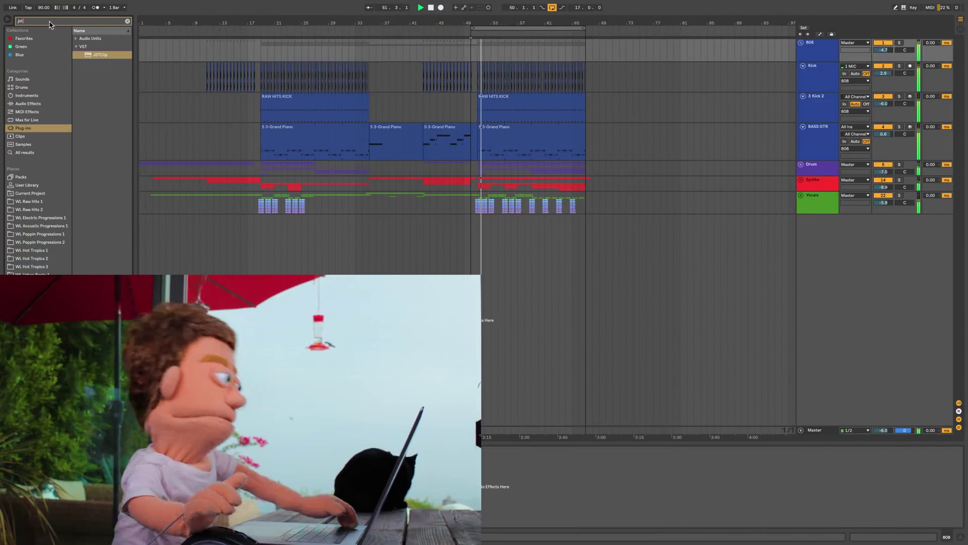
{"action": "double_click", "coordinate": [101, 55]}
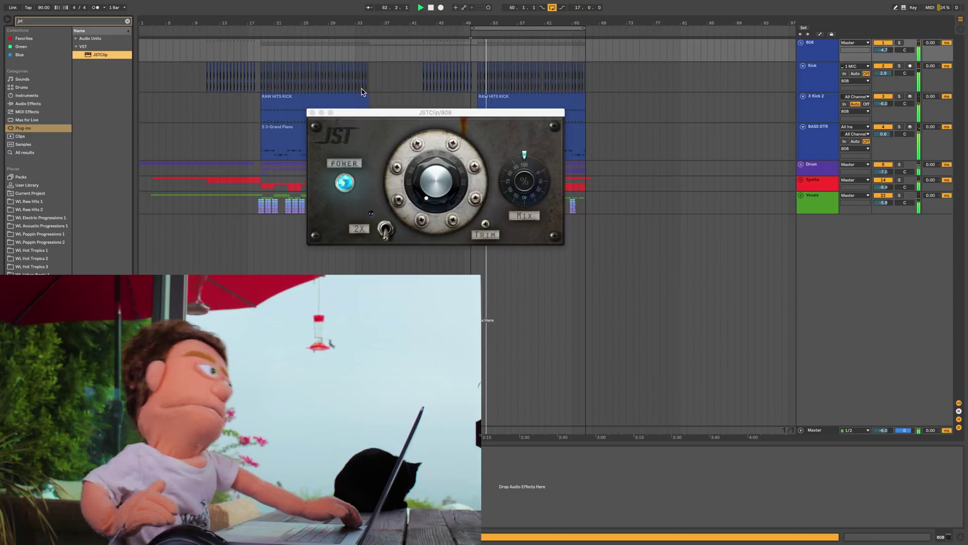
- Raise JSTClip's clipping amount, set trim to -3.0 and turn on 2X mode
{"action": "left_click", "coordinate": [433, 171]}
{"action": "left_click_drag", "start_coordinate": [433, 172], "coordinate": [449, 123]}
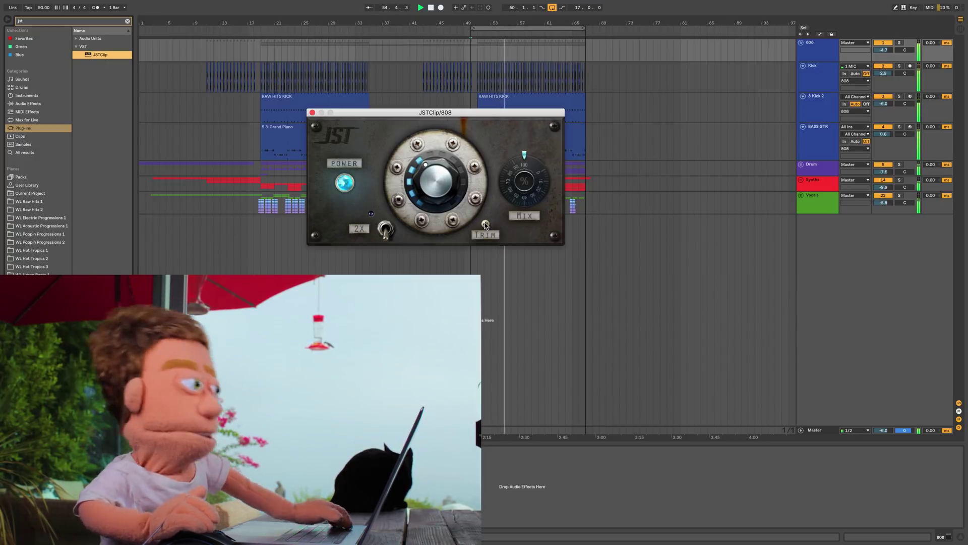
{"action": "left_click_drag", "start_coordinate": [485, 223], "coordinate": [482, 242]}
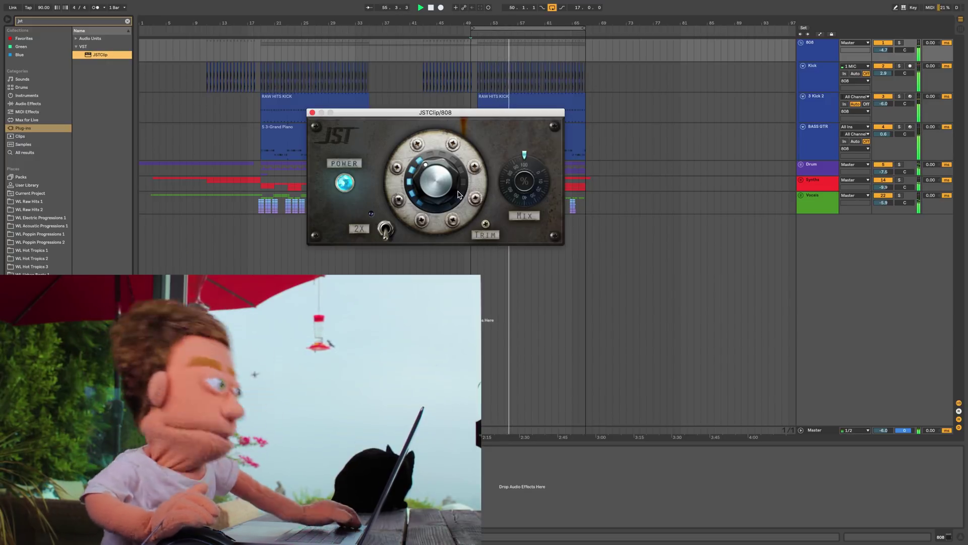
{"action": "left_click_drag", "start_coordinate": [459, 176], "coordinate": [460, 152]}
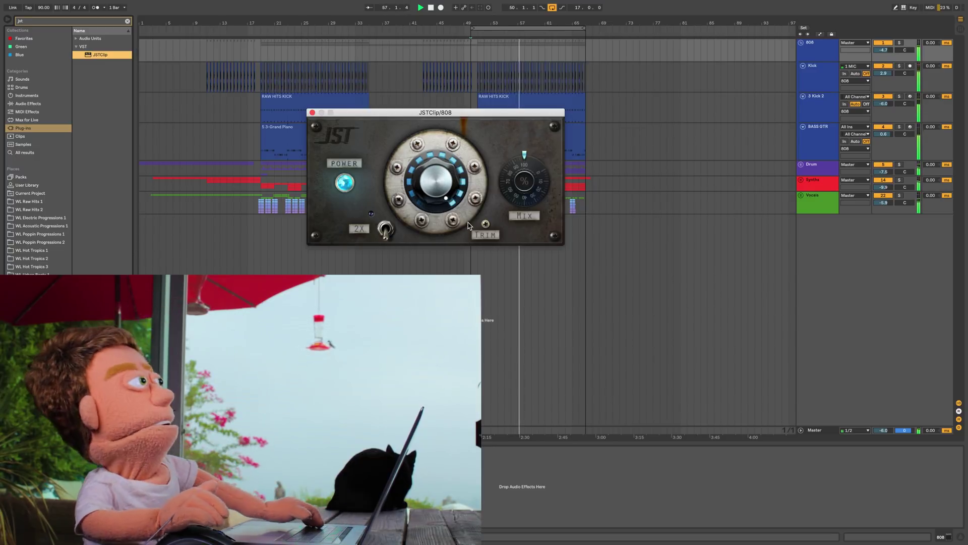
{"action": "left_click", "coordinate": [385, 230]}
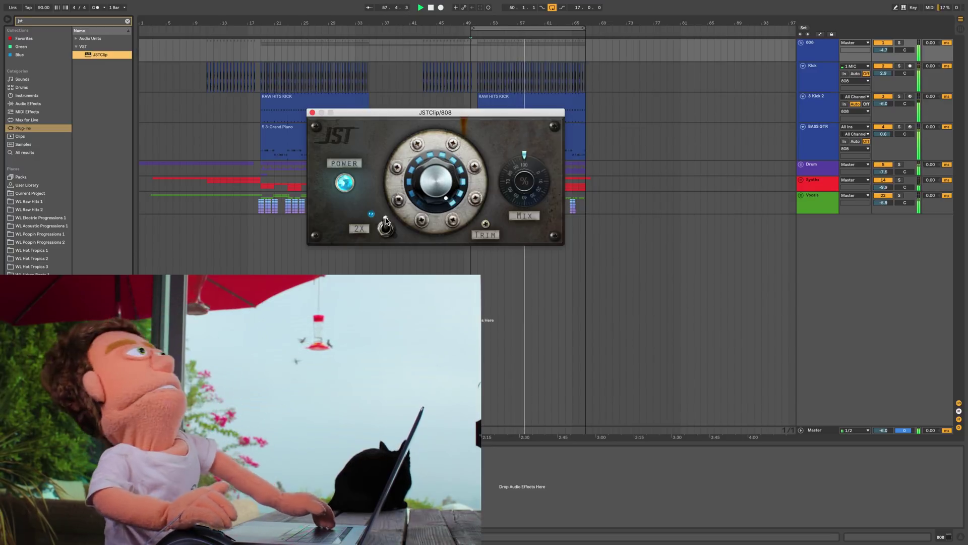
{"action": "left_click_drag", "start_coordinate": [446, 195], "coordinate": [444, 215]}
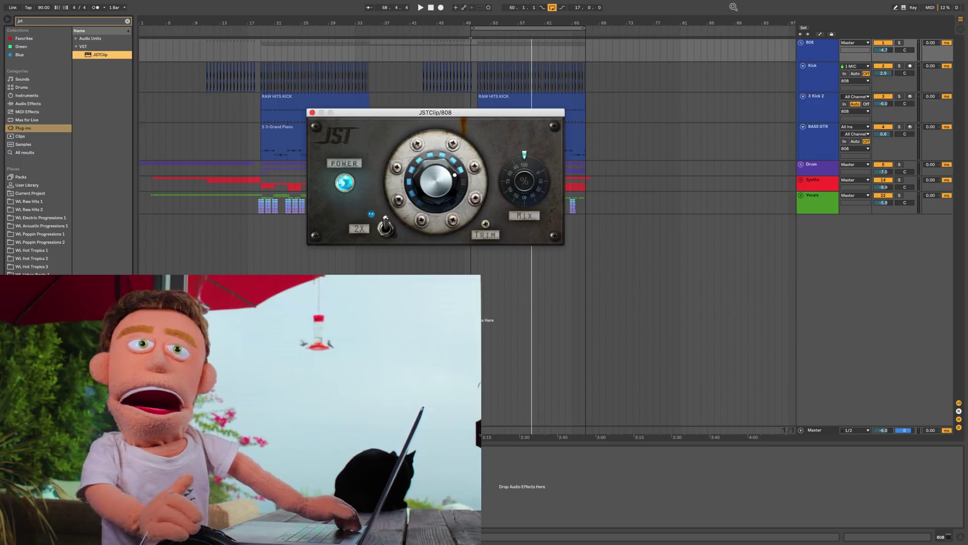
- Check the Kick, 3 Kick 2 and BASS GTR tracks, reselect 808, and start playback
{"action": "left_click", "coordinate": [832, 48]}
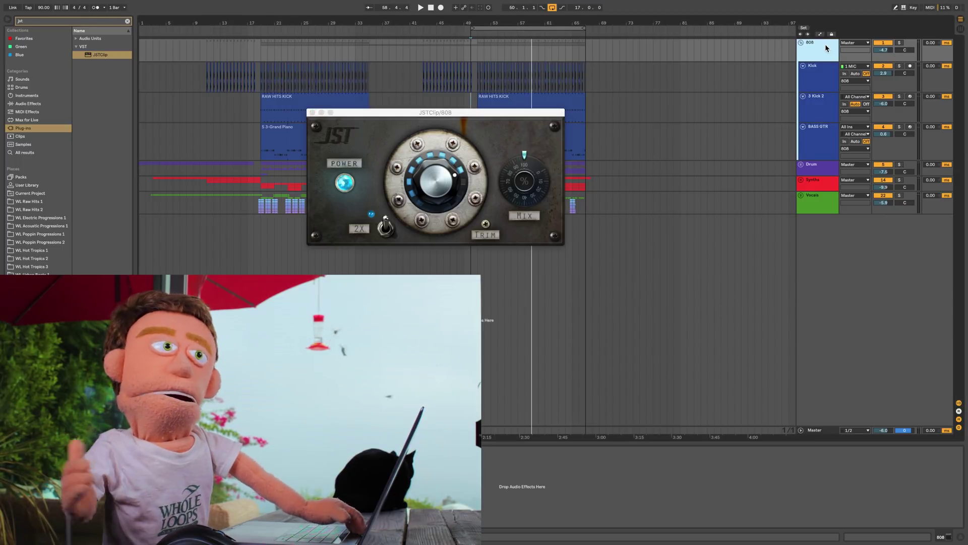
{"action": "left_click", "coordinate": [818, 76]}
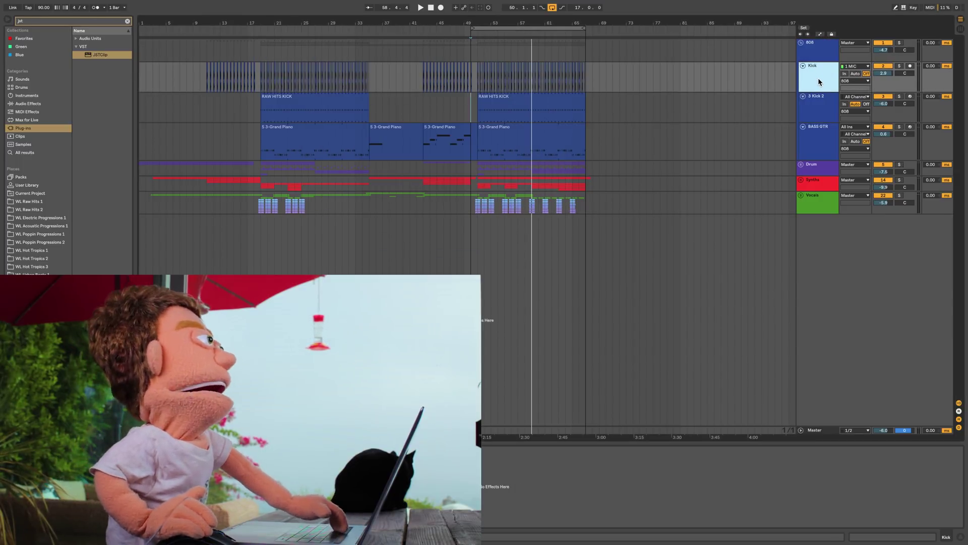
{"action": "left_click", "coordinate": [827, 114]}
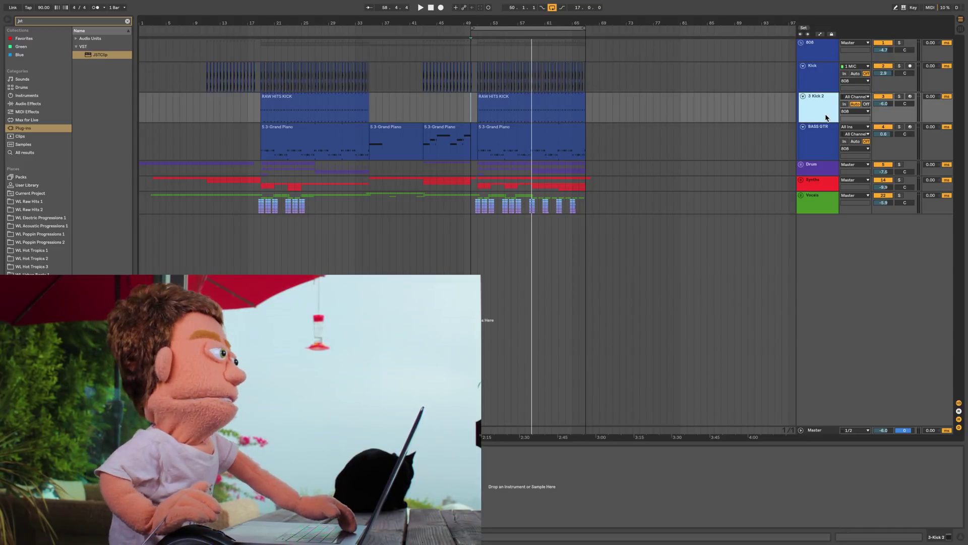
{"action": "left_click", "coordinate": [811, 150]}
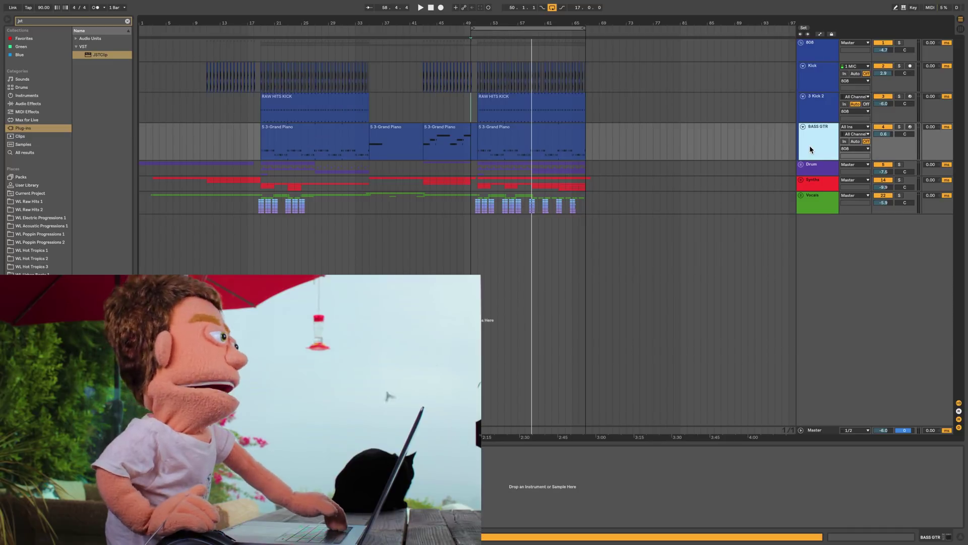
{"action": "left_click", "coordinate": [827, 45]}
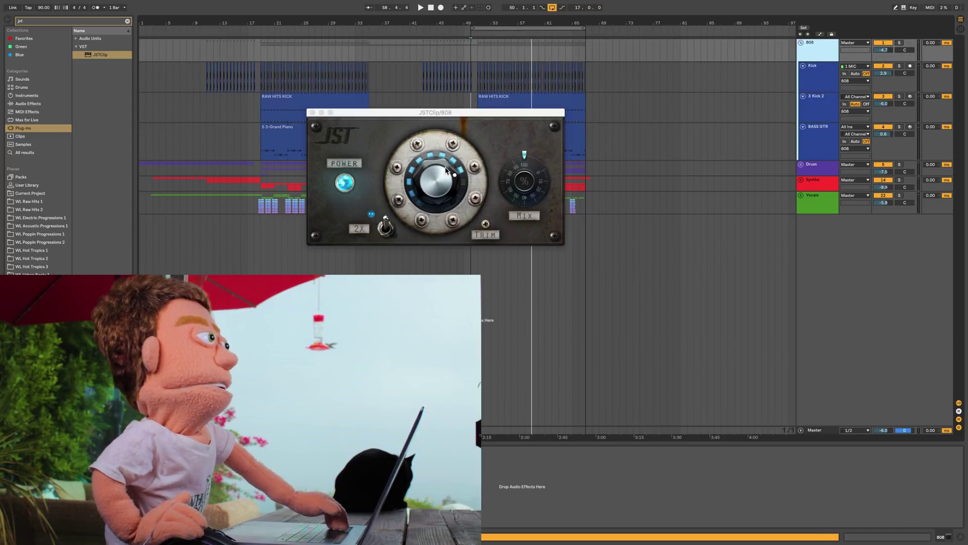
{"action": "key", "text": "space"}
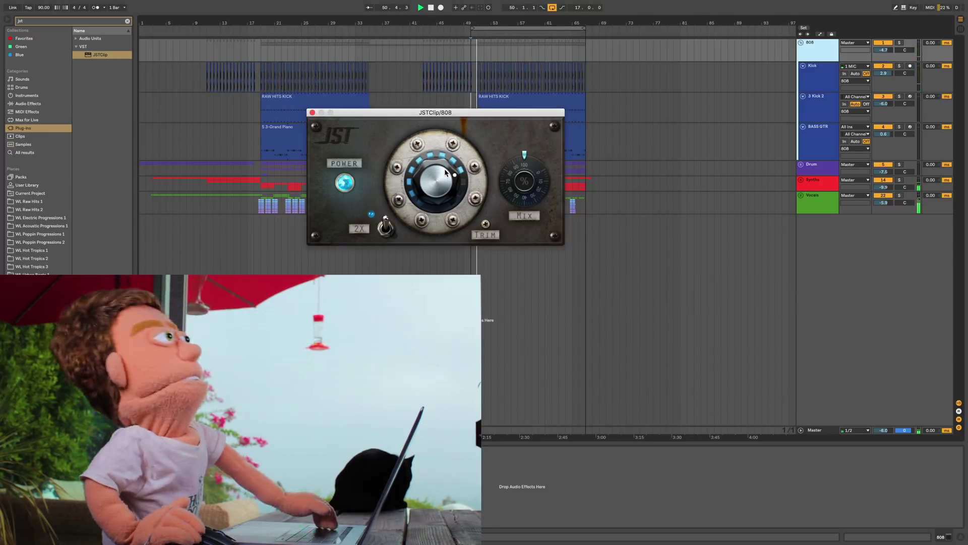
- Pull JSTClip's big central knob well down, then nudge it back up slightly
{"action": "left_click_drag", "start_coordinate": [446, 172], "coordinate": [436, 233]}
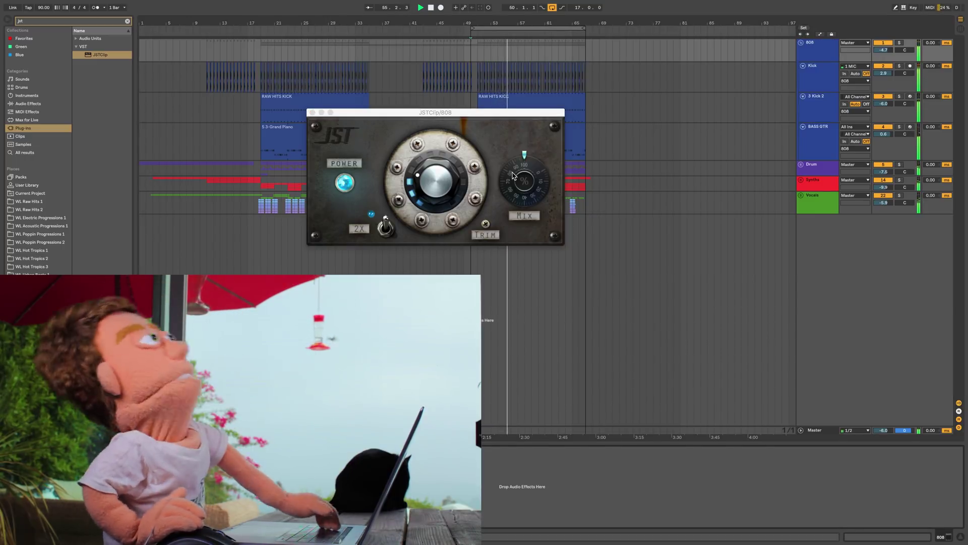
{"action": "mouse_move", "coordinate": [438, 174]}
{"action": "left_mouse_down"}
{"action": "mouse_move", "coordinate": [455, 149]}
{"action": "mouse_move", "coordinate": [441, 169]}
{"action": "left_mouse_up"}
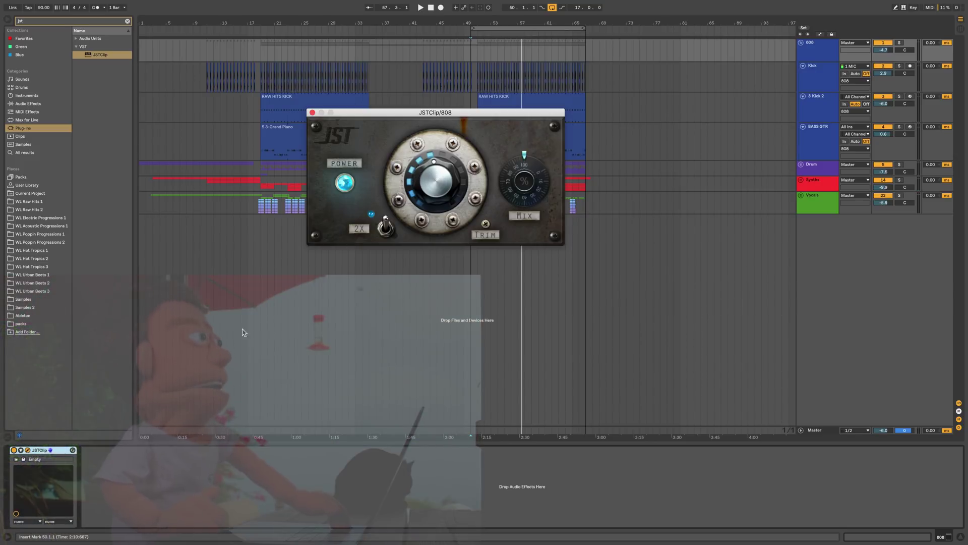
- Group JSTClip into an Audio Effect Rack and add a second, empty chain
{"action": "left_click", "coordinate": [61, 451]}
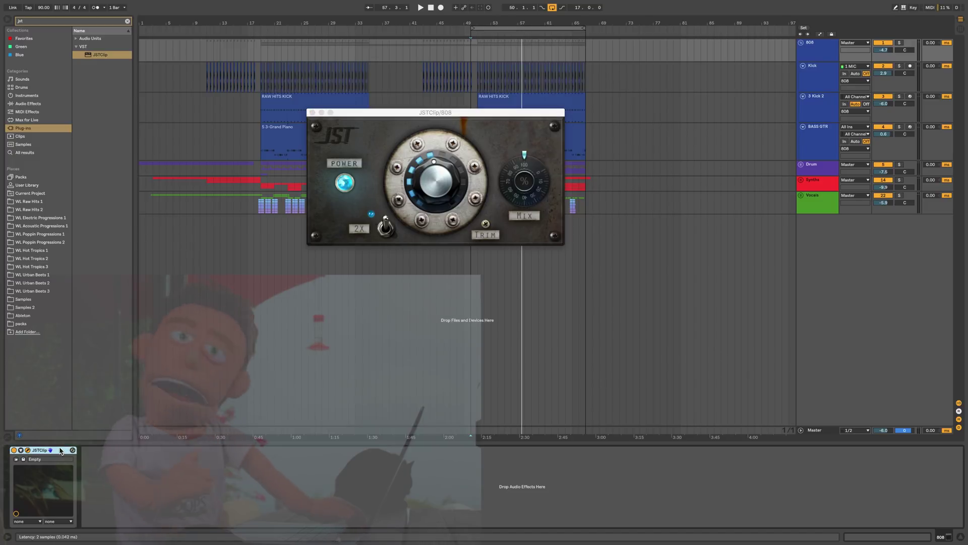
{"action": "key", "text": "super+g"}
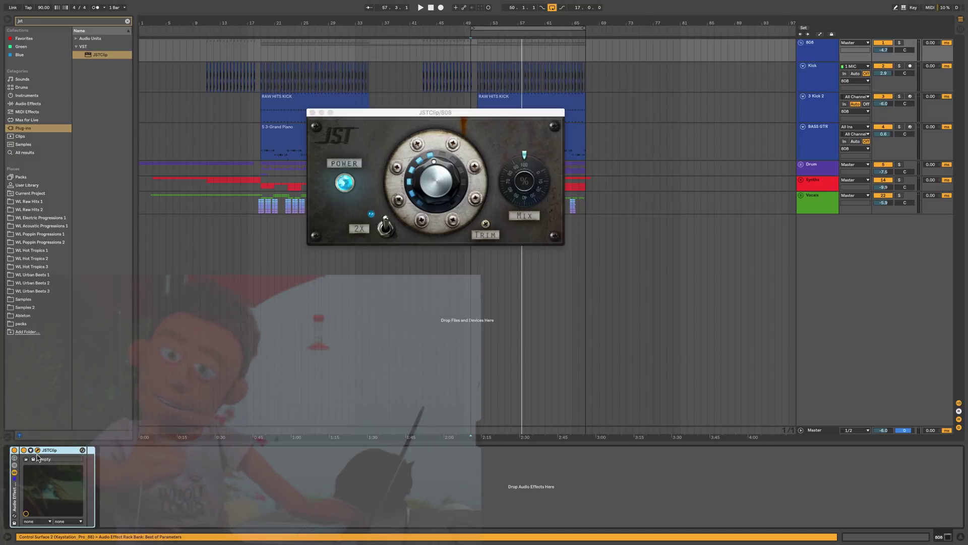
{"action": "left_click", "coordinate": [14, 465]}
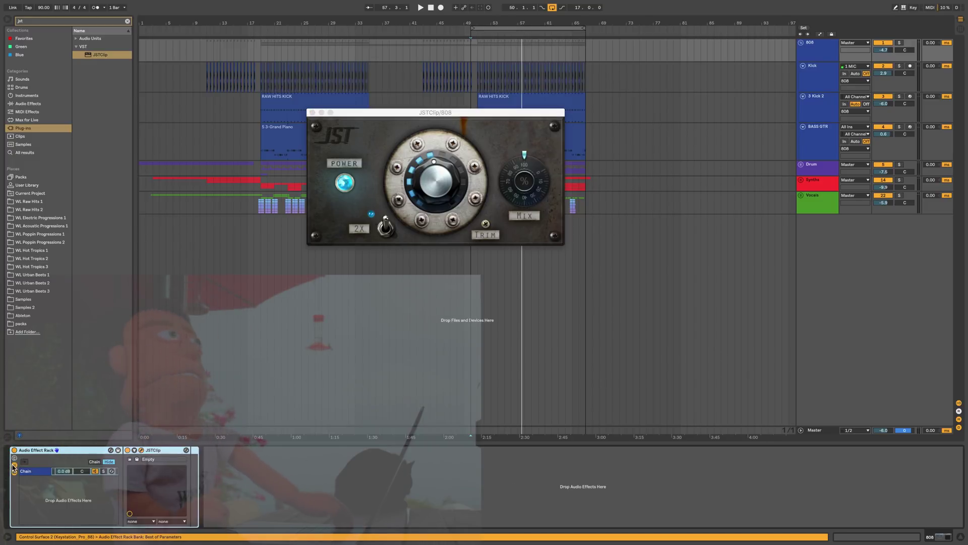
{"action": "right_click", "coordinate": [63, 507]}
{"action": "left_click", "coordinate": [81, 509]}
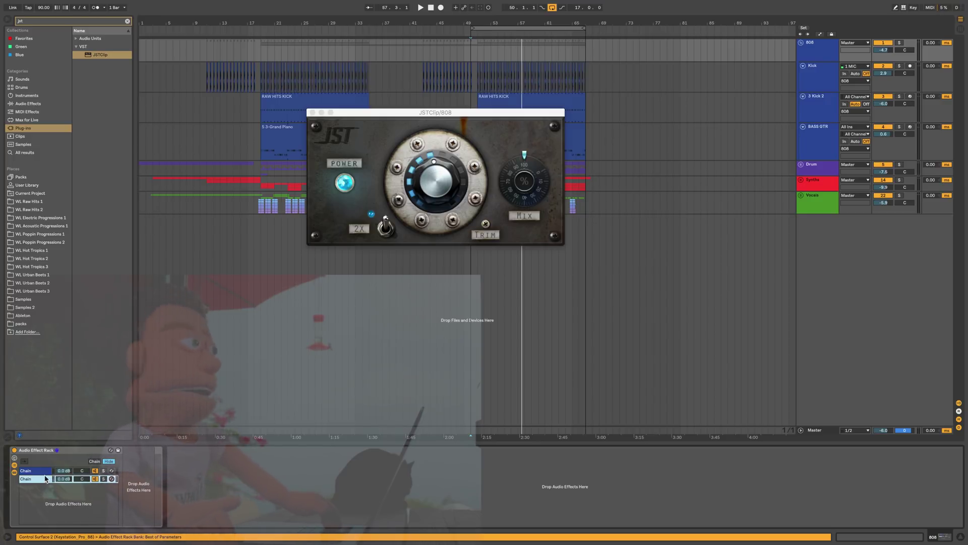
{"action": "left_click", "coordinate": [41, 471]}
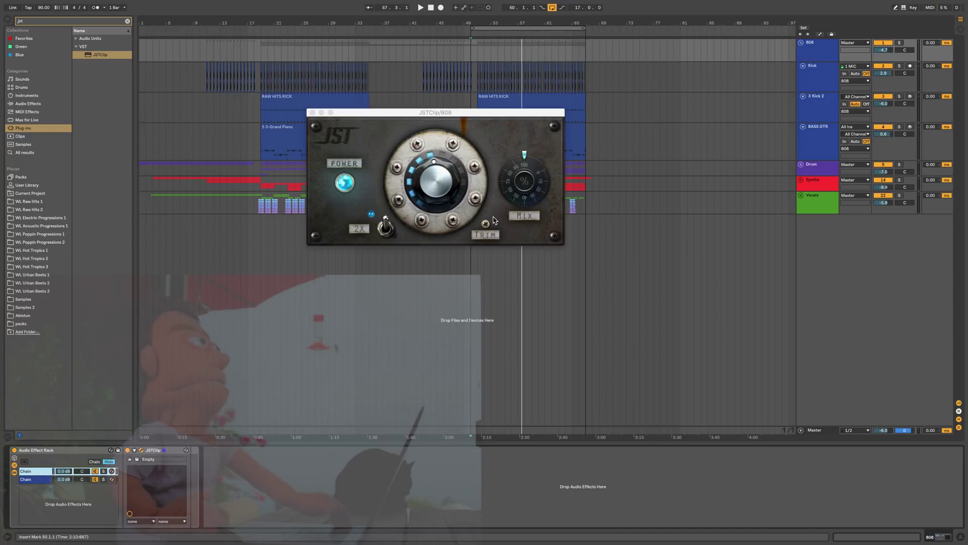
{"action": "left_click", "coordinate": [487, 235]}
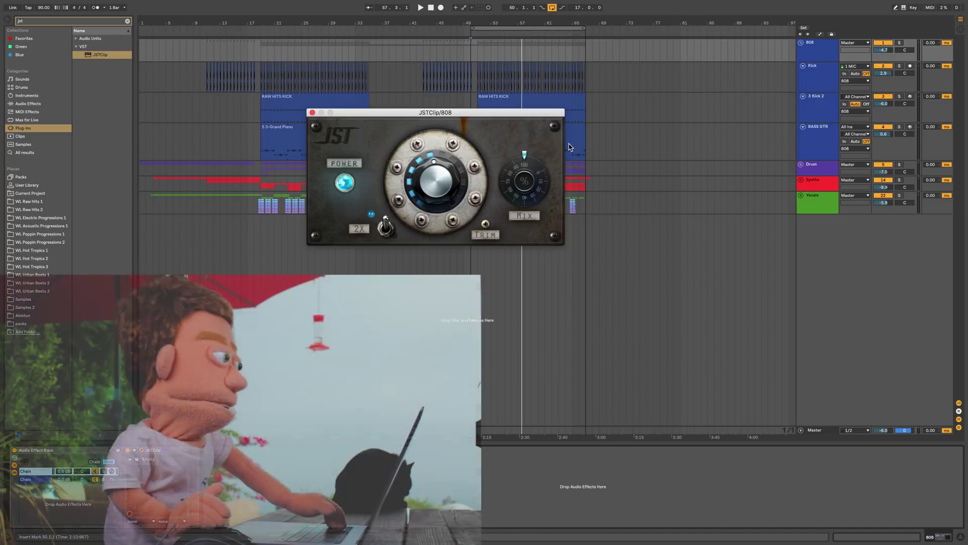
- Play from bar 50, push JSTClip's clipping higher and switch off 2X mode
{"action": "key", "text": "space"}
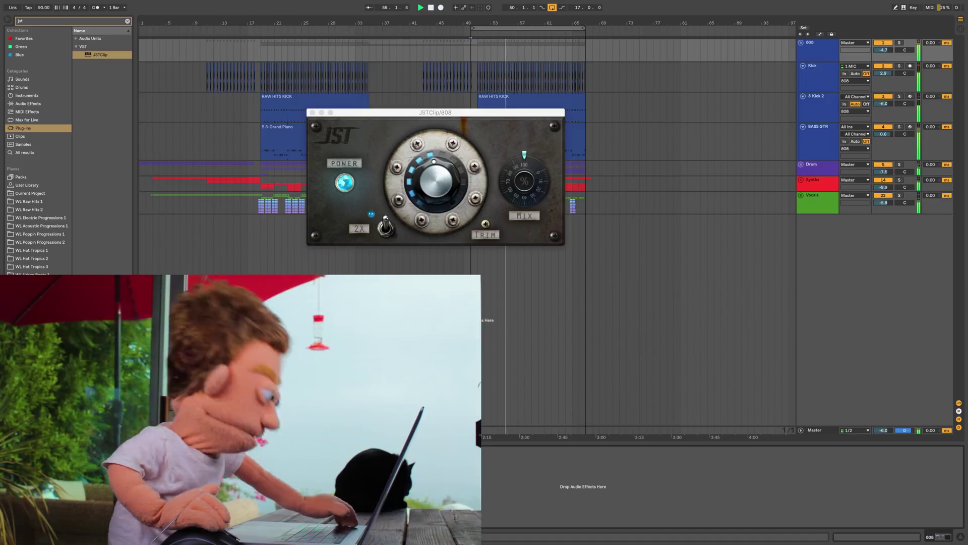
{"action": "left_click_drag", "start_coordinate": [447, 171], "coordinate": [449, 158]}
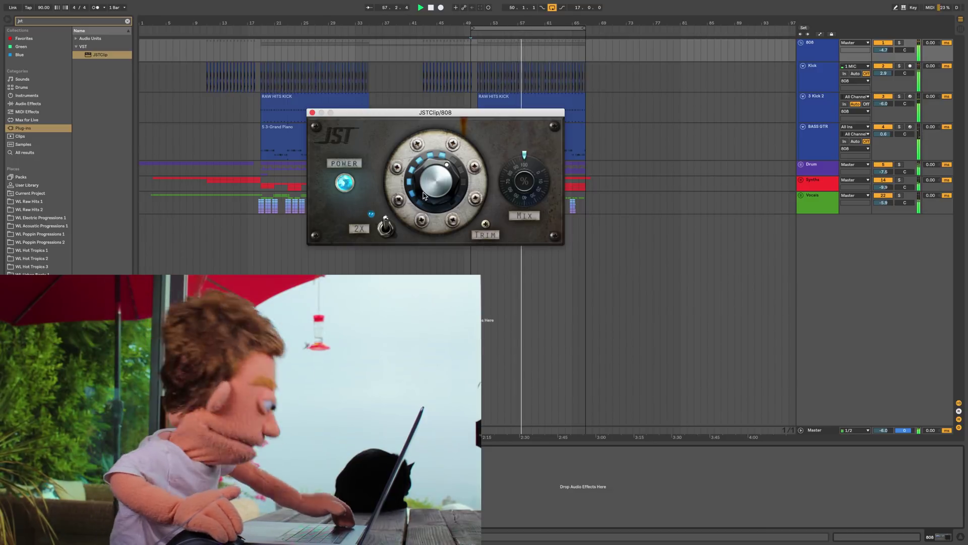
{"action": "left_click", "coordinate": [385, 228]}
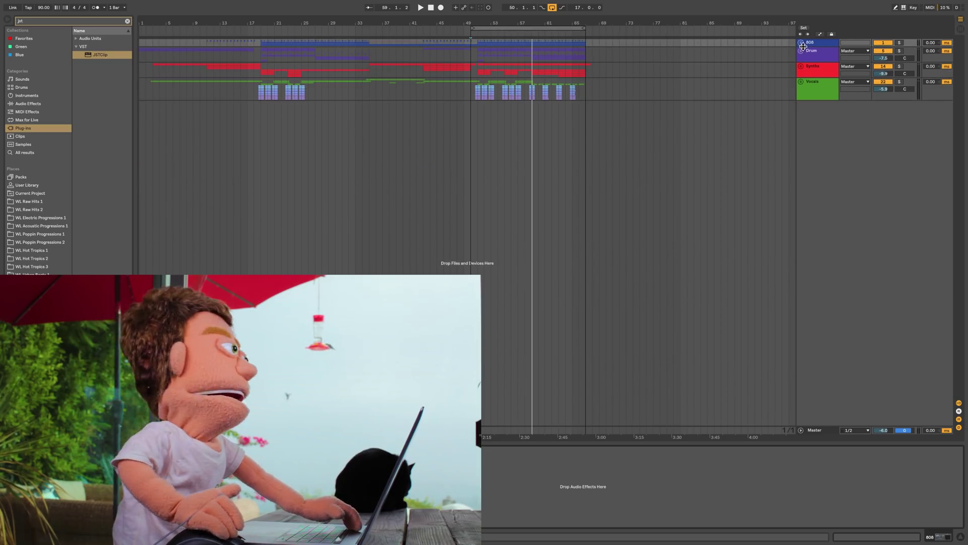
- Play bars 50–66 from the Drum lane, unfolding and refolding the Drum group
{"action": "left_click", "coordinate": [806, 51]}
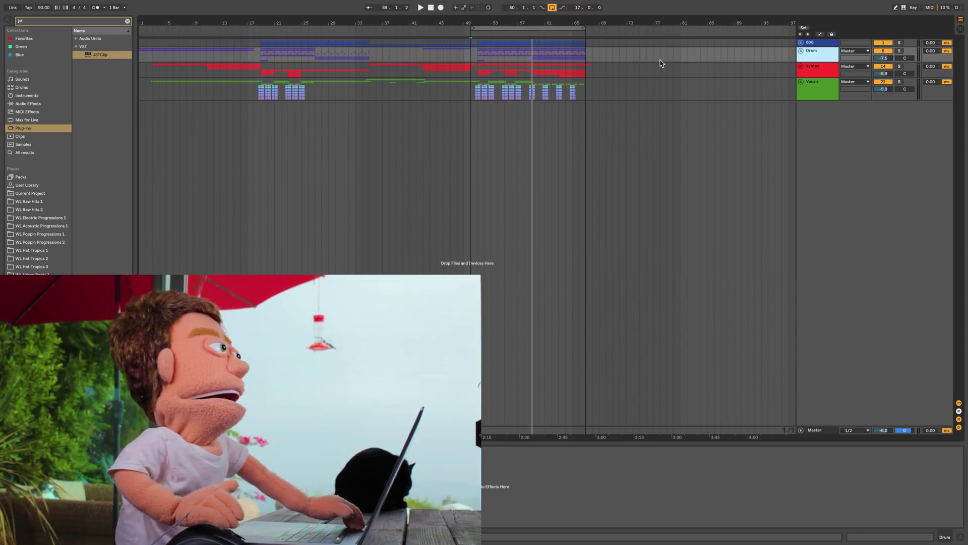
{"action": "left_click_drag", "start_coordinate": [478, 55], "coordinate": [580, 51]}
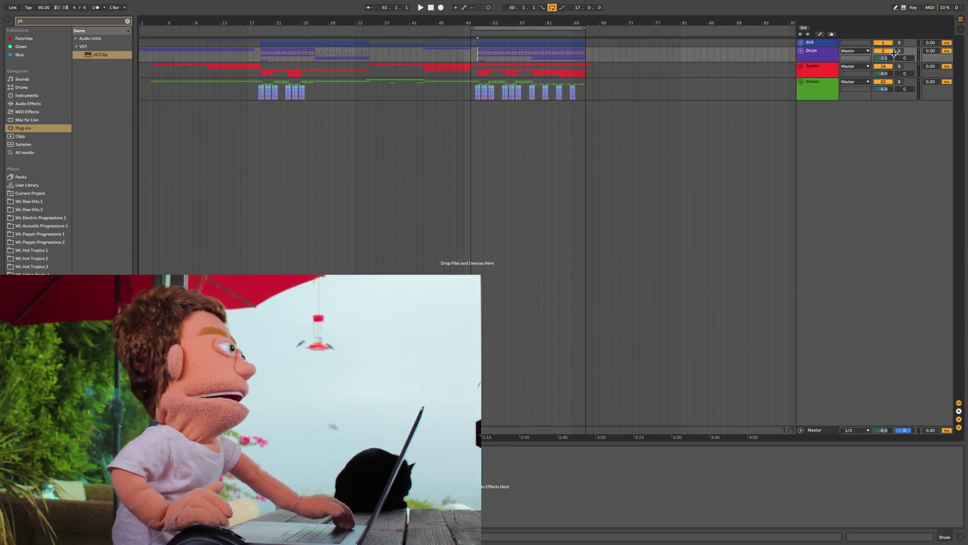
{"action": "key", "text": "space"}
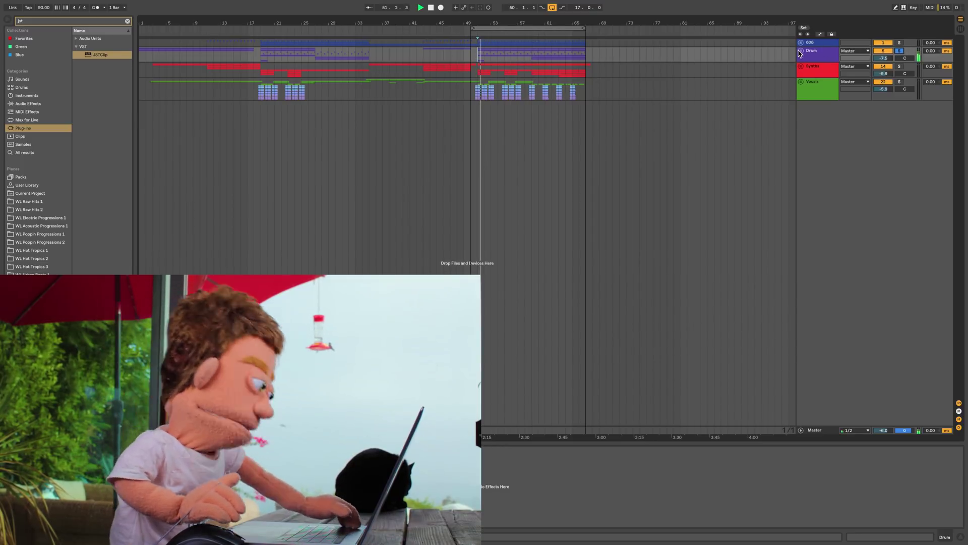
{"action": "left_click", "coordinate": [800, 51]}
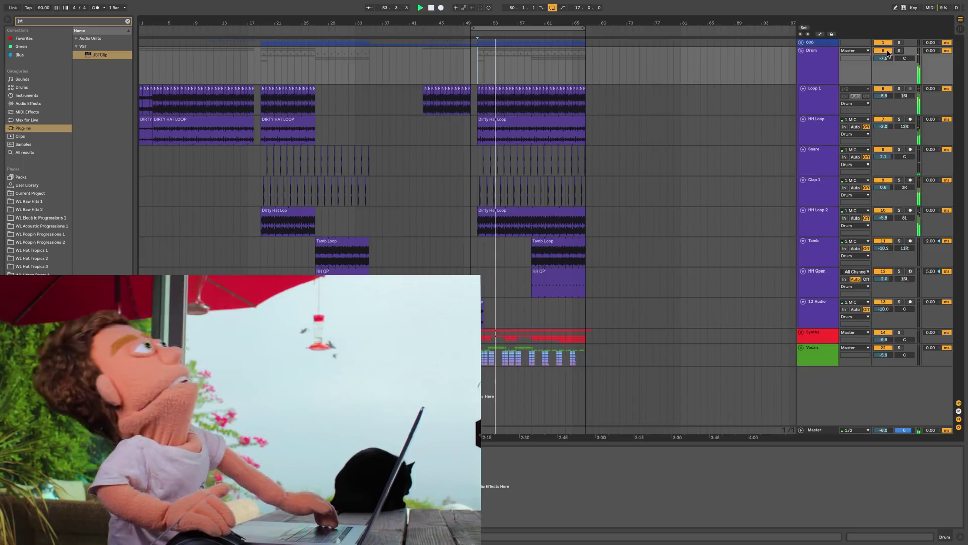
{"action": "left_click", "coordinate": [815, 57]}
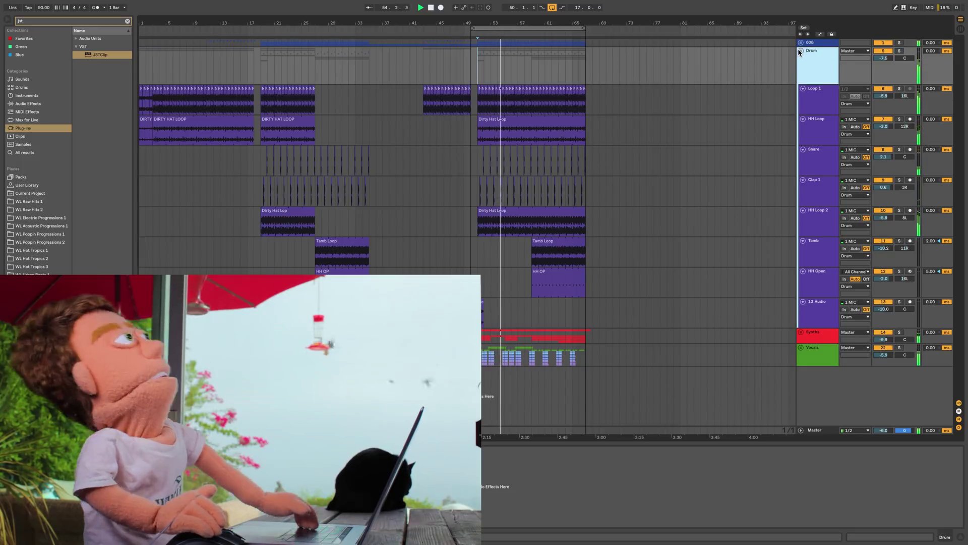
{"action": "left_click", "coordinate": [800, 51]}
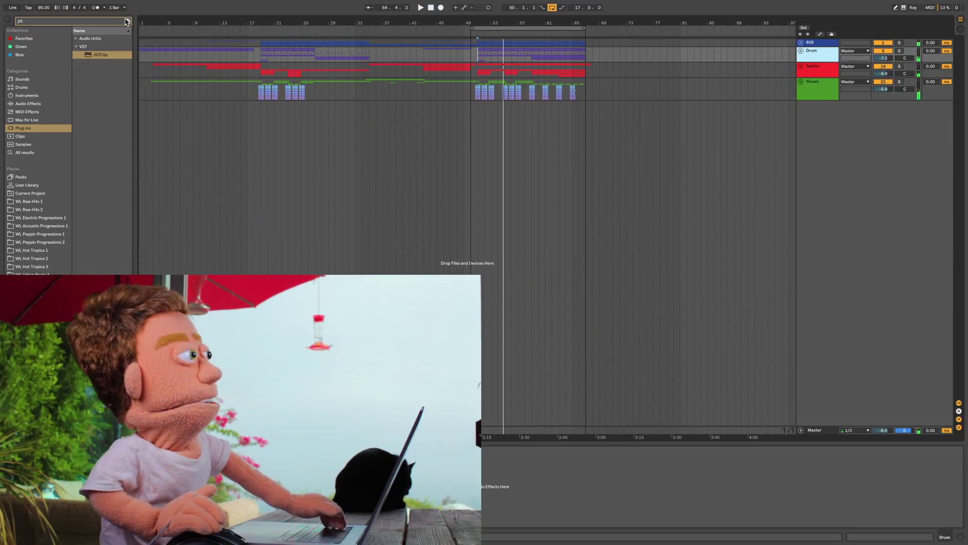
- Search 'even', load eventhorizon onto the Drum group and dismiss its evaluation notice
{"action": "left_click", "coordinate": [126, 21]}
{"action": "type", "text": "event"}
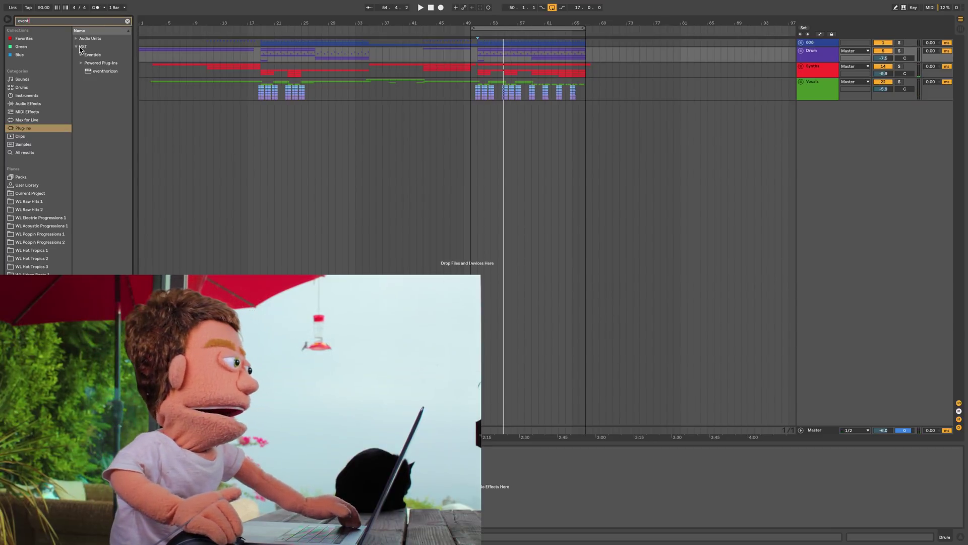
{"action": "double_click", "coordinate": [98, 71]}
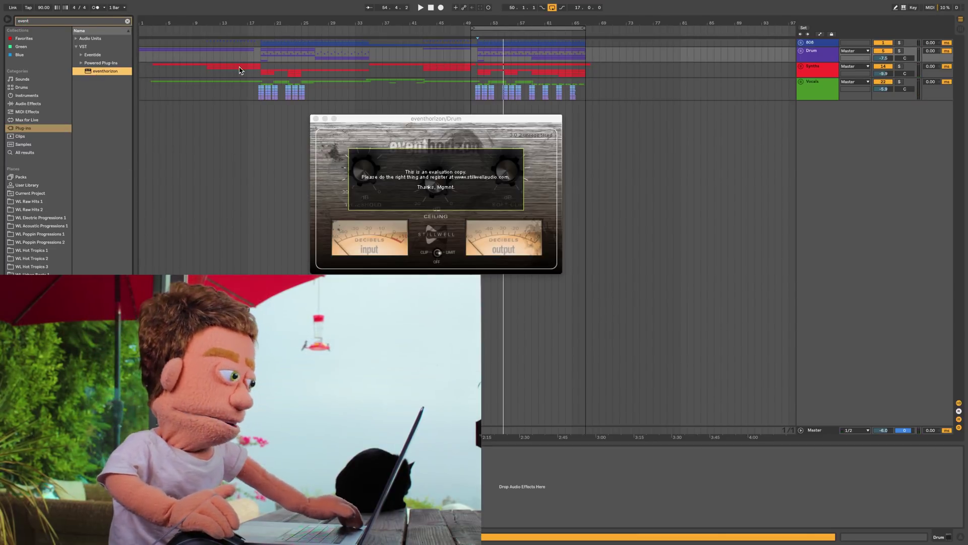
{"action": "left_click", "coordinate": [427, 185]}
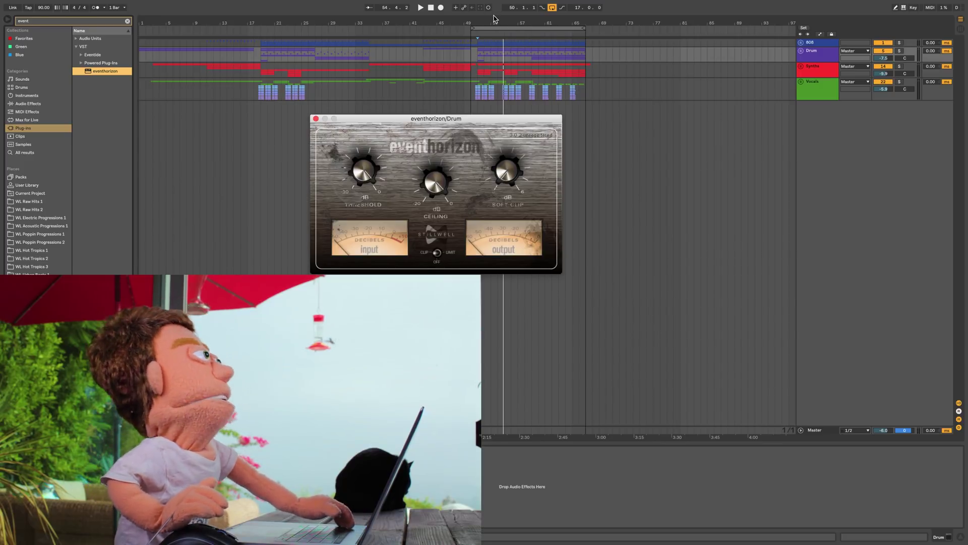
- Play the set and audition the drums through the Event Horizon window
{"action": "key", "text": "space"}
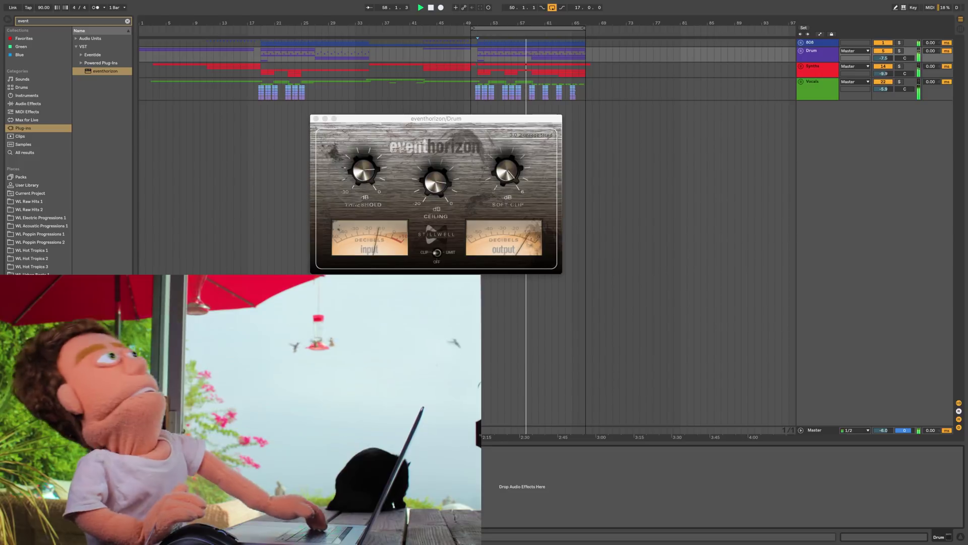
{"action": "left_click", "coordinate": [435, 186]}
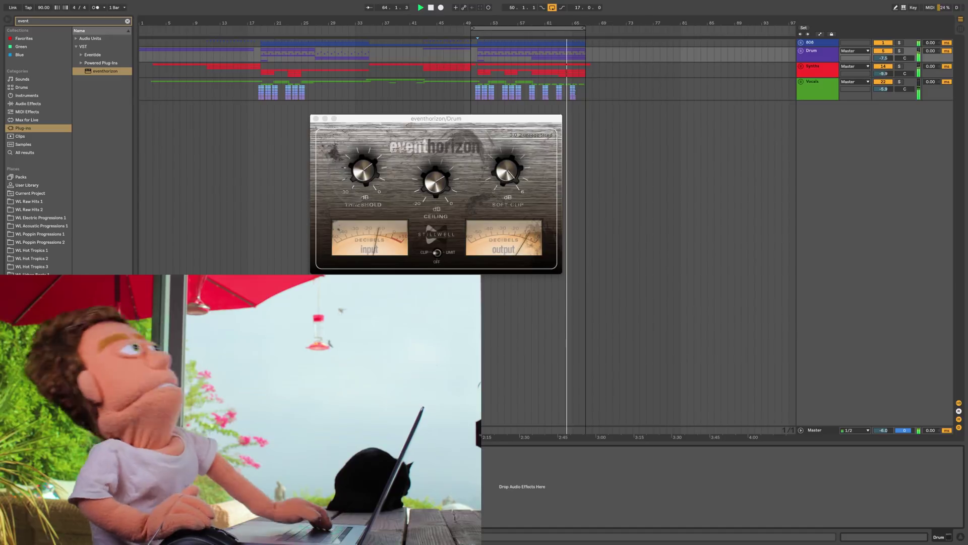
{"action": "left_click", "coordinate": [365, 257]}
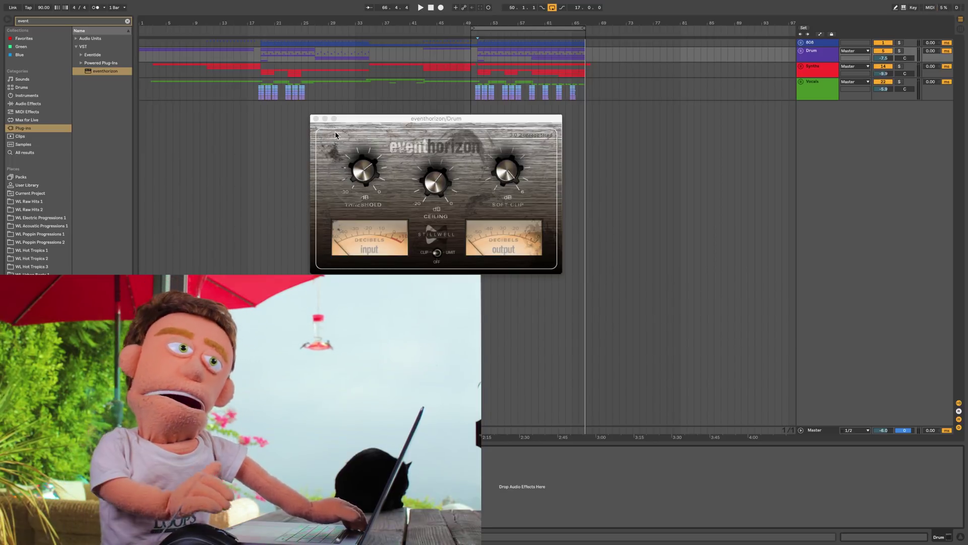
- Close the Drum's Event Horizon window and select Synths, Vocals, then Master
{"action": "left_click", "coordinate": [315, 119]}
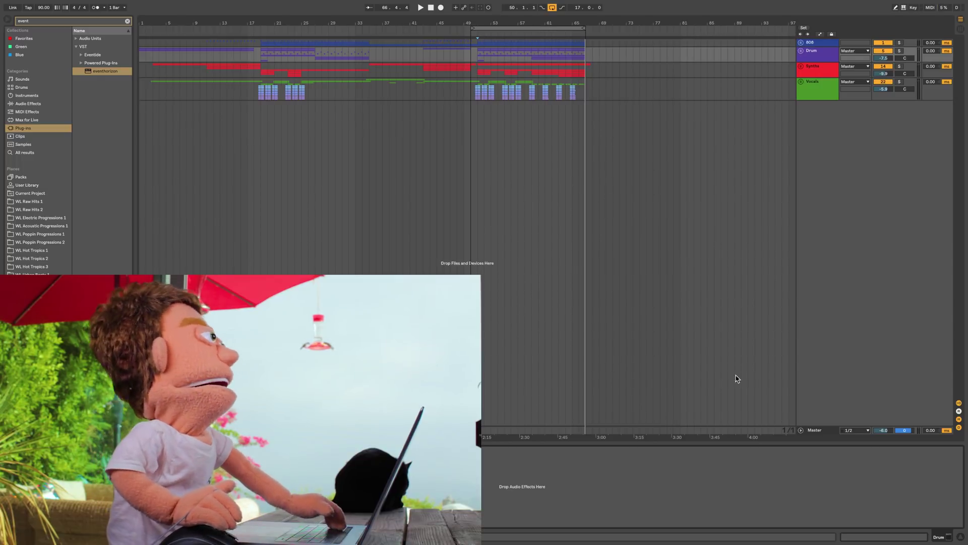
{"action": "left_click", "coordinate": [821, 67]}
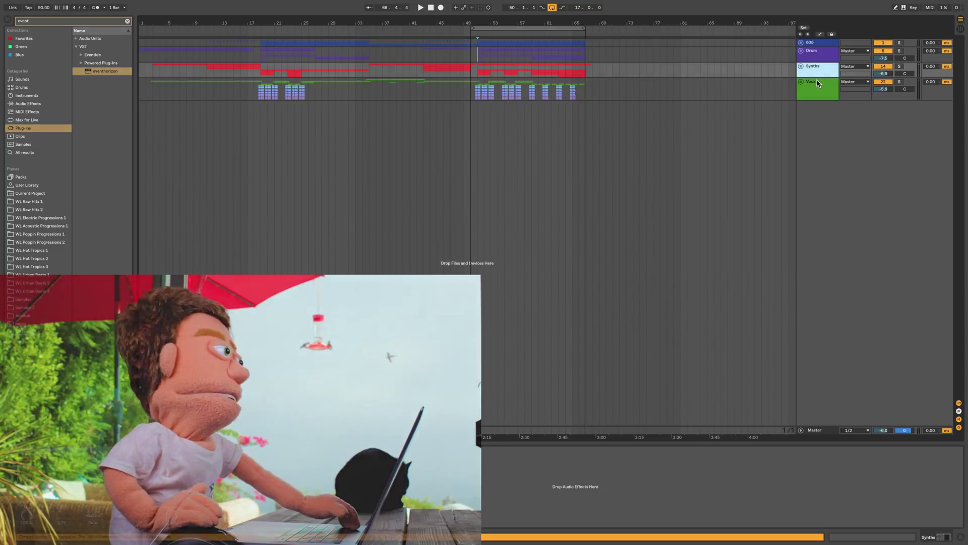
{"action": "left_click", "coordinate": [818, 85]}
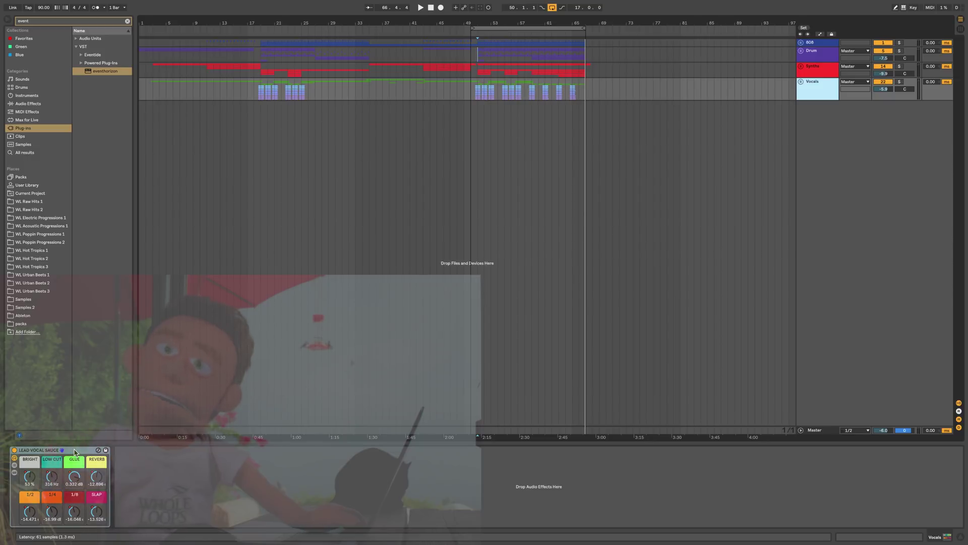
{"action": "left_click", "coordinate": [814, 430]}
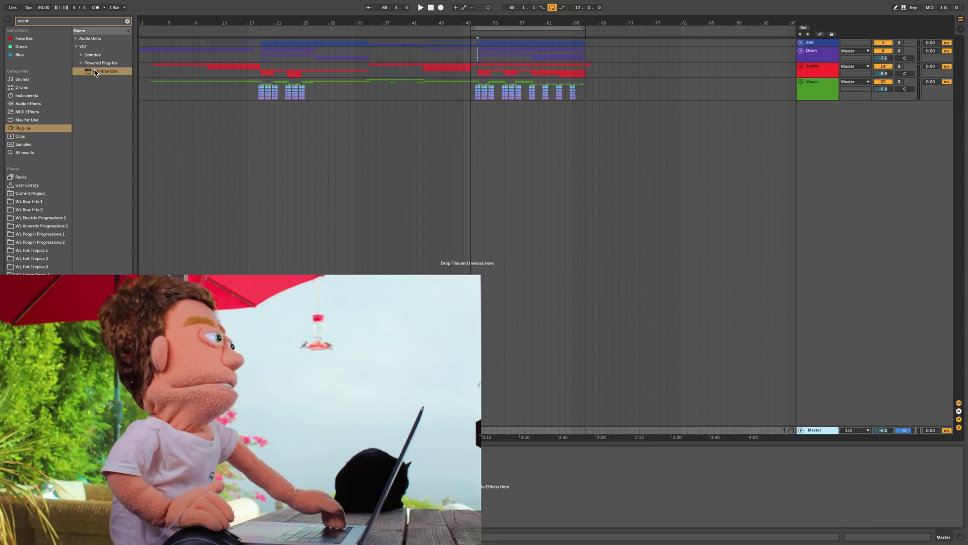
- Load eventhorizon onto Master, shift its window down-right, and start then restart playback
{"action": "double_click", "coordinate": [94, 72]}
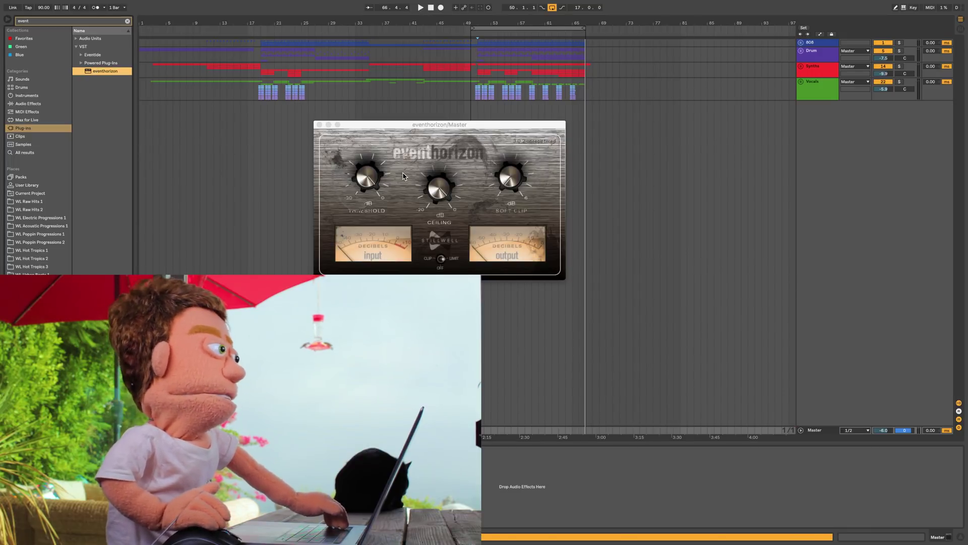
{"action": "left_click_drag", "start_coordinate": [400, 128], "coordinate": [410, 139]}
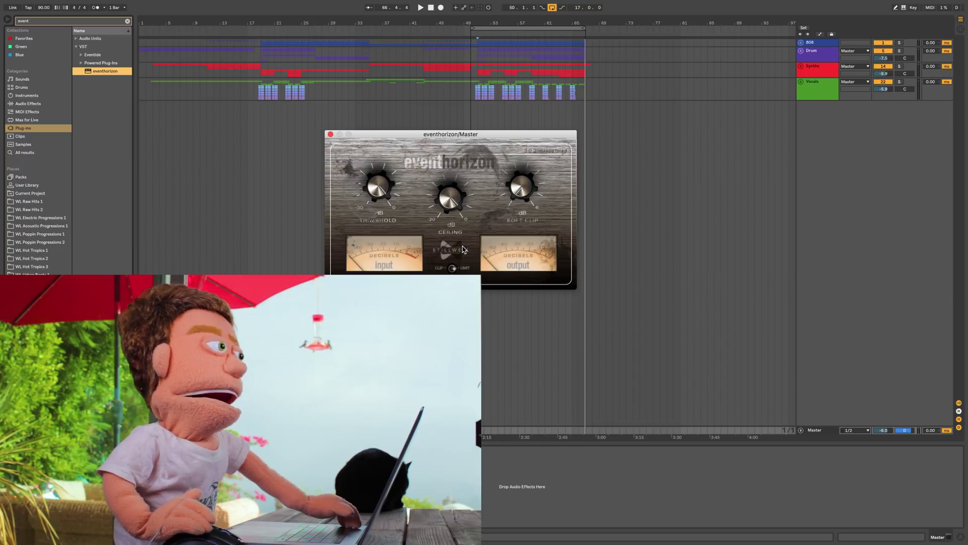
{"action": "key", "text": "space"}
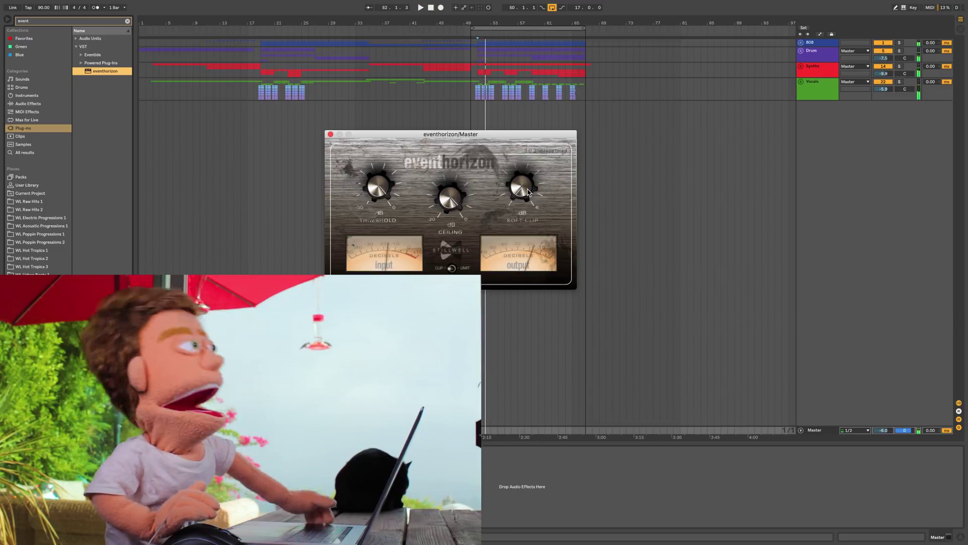
{"action": "key", "text": "space"}
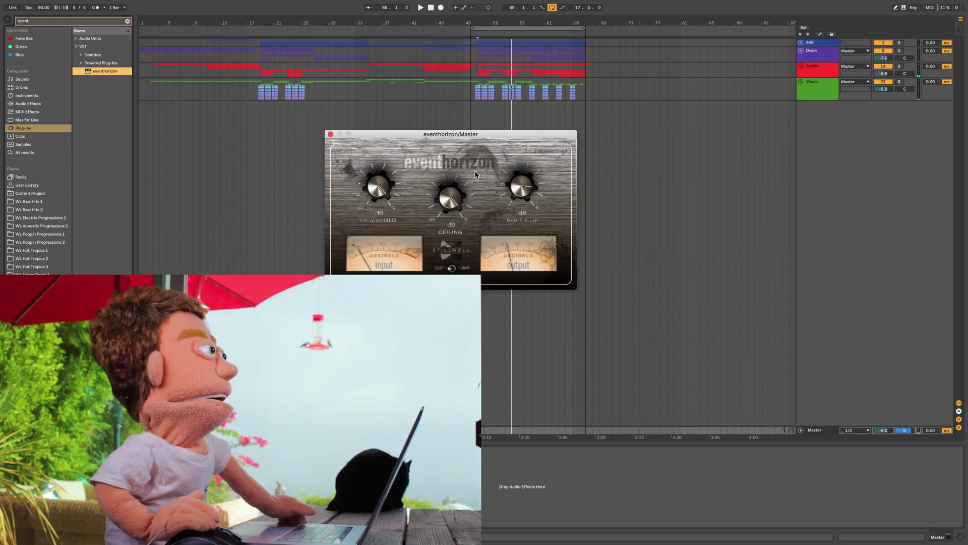
- Restart loop playback, then nudge up the Master Event Horizon clipper's Threshold and Soft Clip
{"action": "key", "text": "space"}
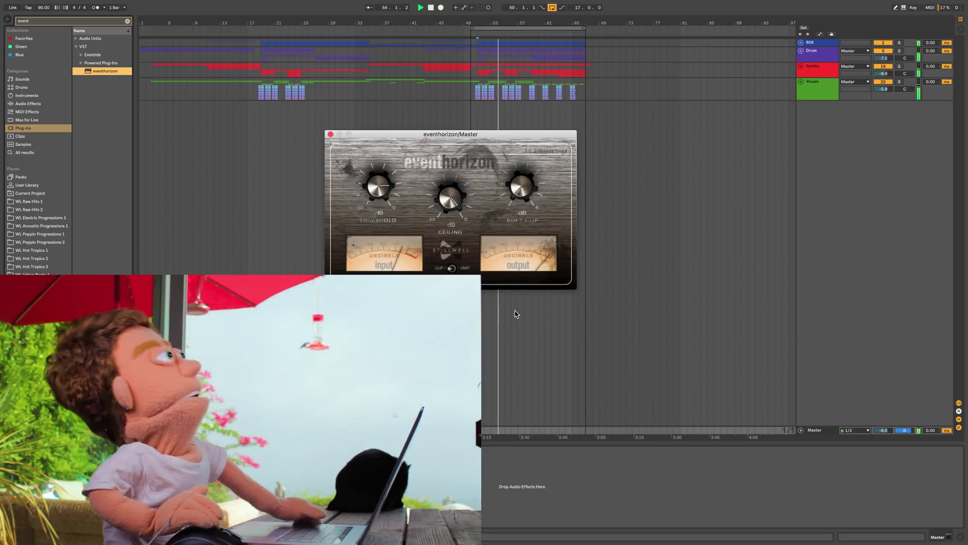
{"action": "left_click_drag", "start_coordinate": [373, 192], "coordinate": [374, 186]}
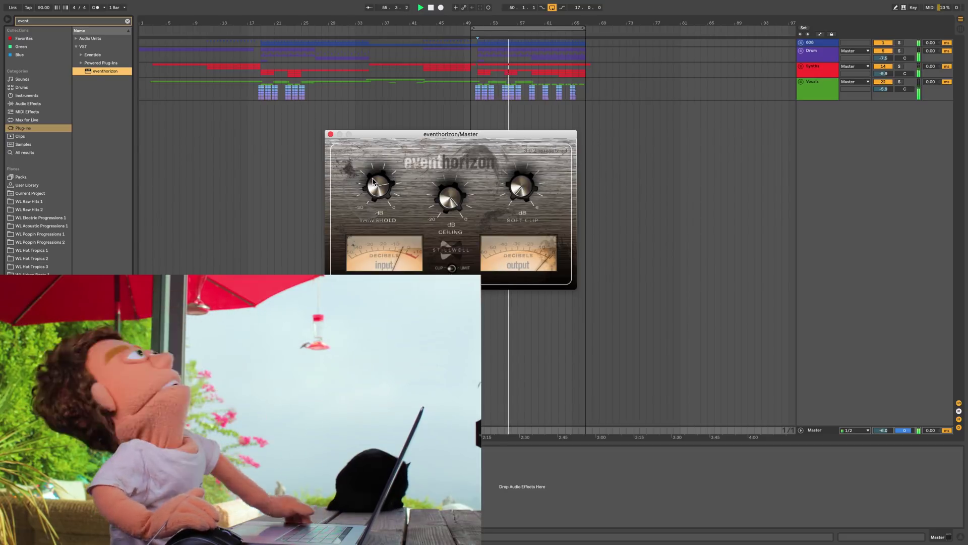
{"action": "left_click_drag", "start_coordinate": [373, 184], "coordinate": [373, 177]}
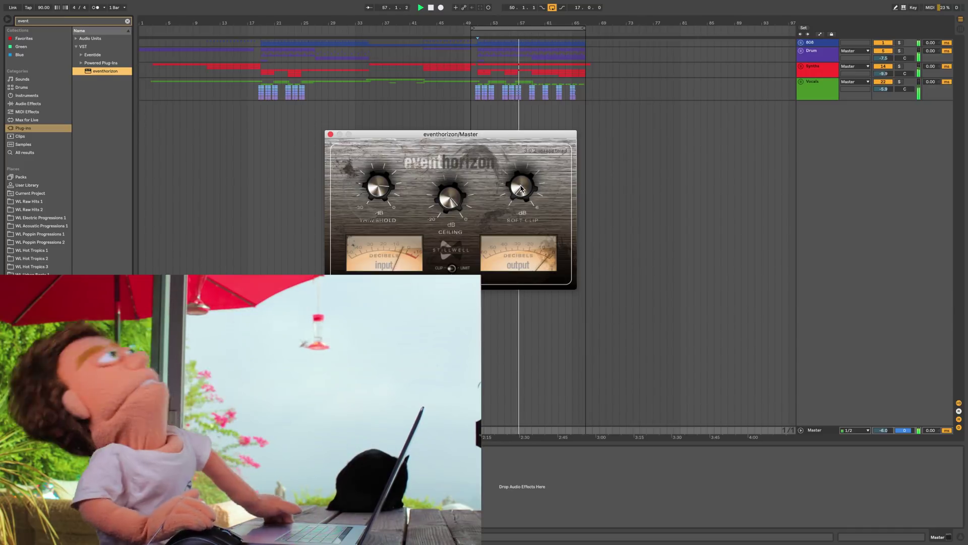
{"action": "left_click_drag", "start_coordinate": [527, 193], "coordinate": [522, 179]}
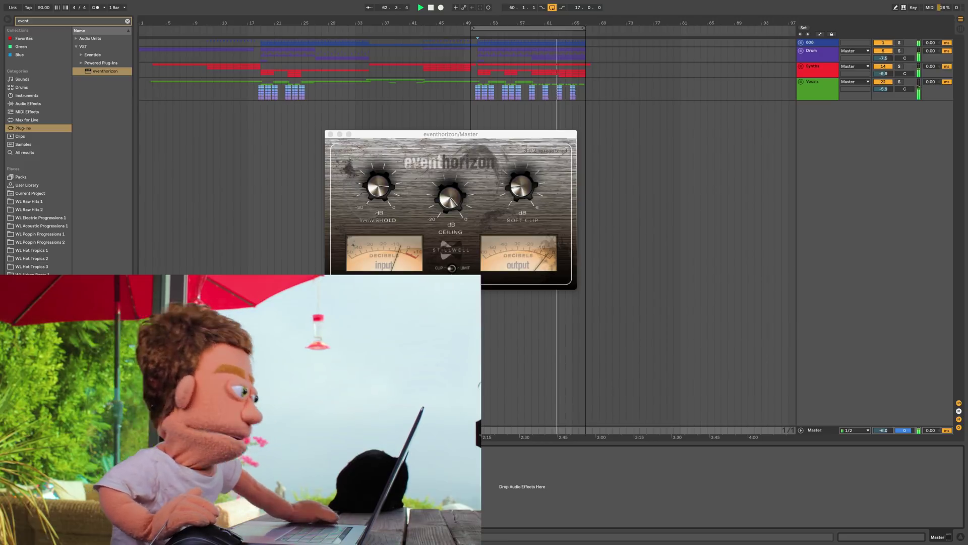
{"action": "left_click", "coordinate": [441, 203]}
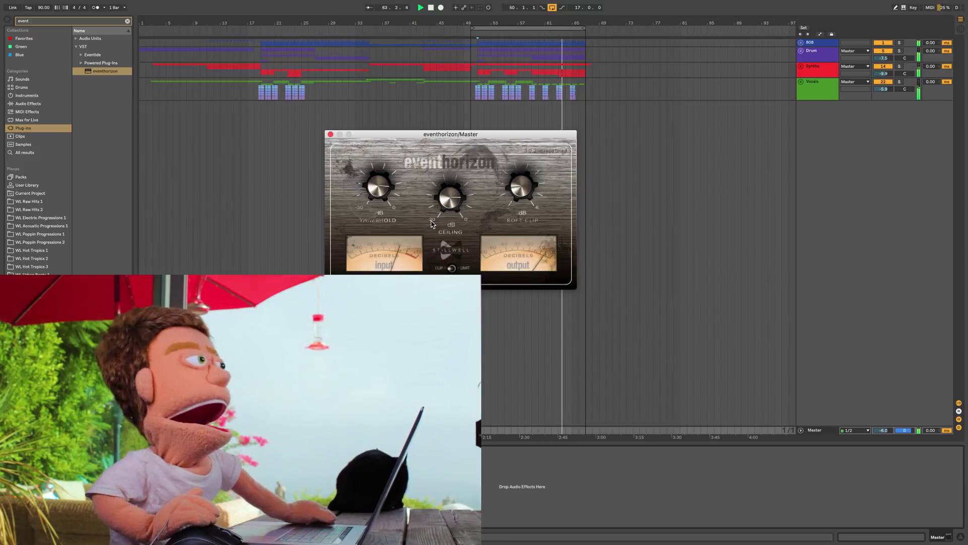